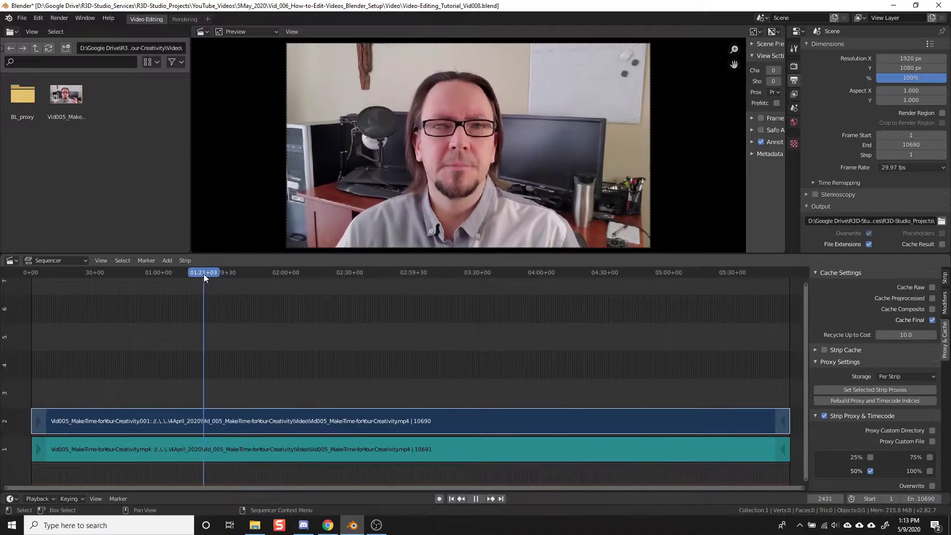
Stop playback and fine-tune the current frame to 2248.
{"action": "key", "text": "space"}
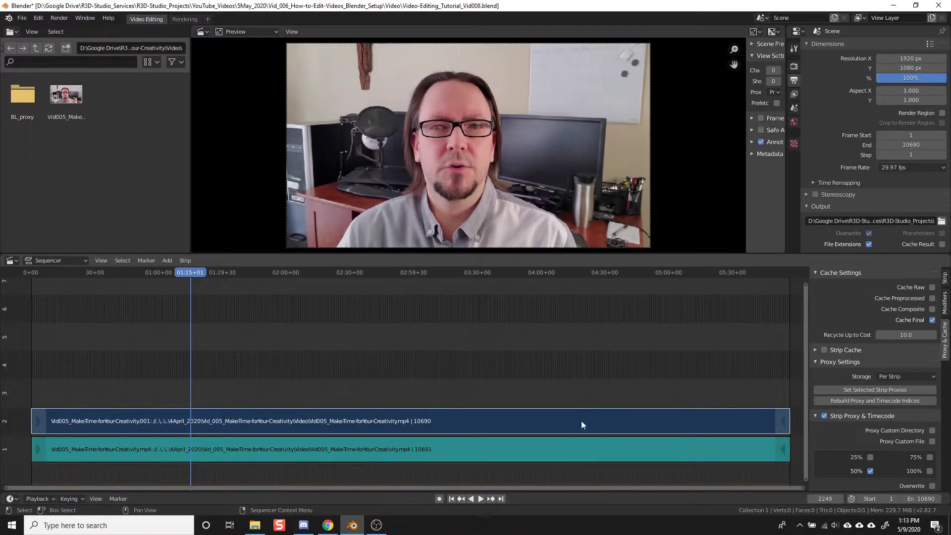
{"action": "left_click", "coordinate": [828, 500]}
{"action": "left_click", "coordinate": [840, 499]}
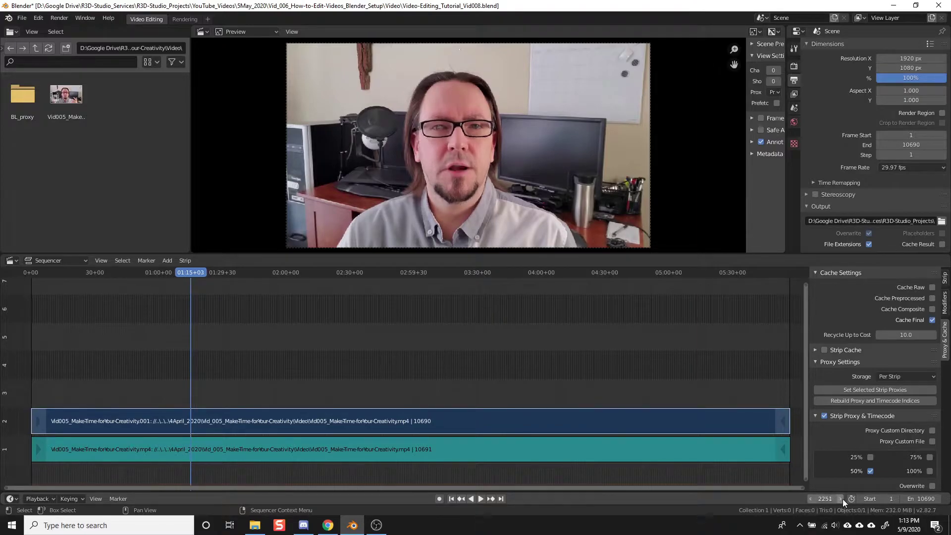
{"action": "left_click", "coordinate": [841, 498]}
{"action": "left_click", "coordinate": [810, 499]}
{"action": "left_click", "coordinate": [810, 499]}
{"action": "left_click", "coordinate": [810, 499]}
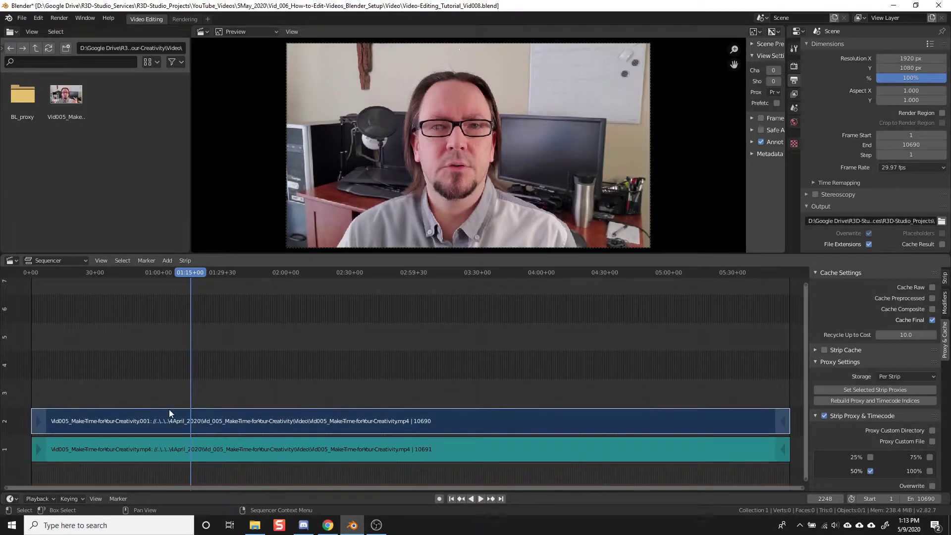
Cut both the video strip on channel 2 and its sound strip on channel 1 at frame 2248.
{"action": "key", "text": "k"}
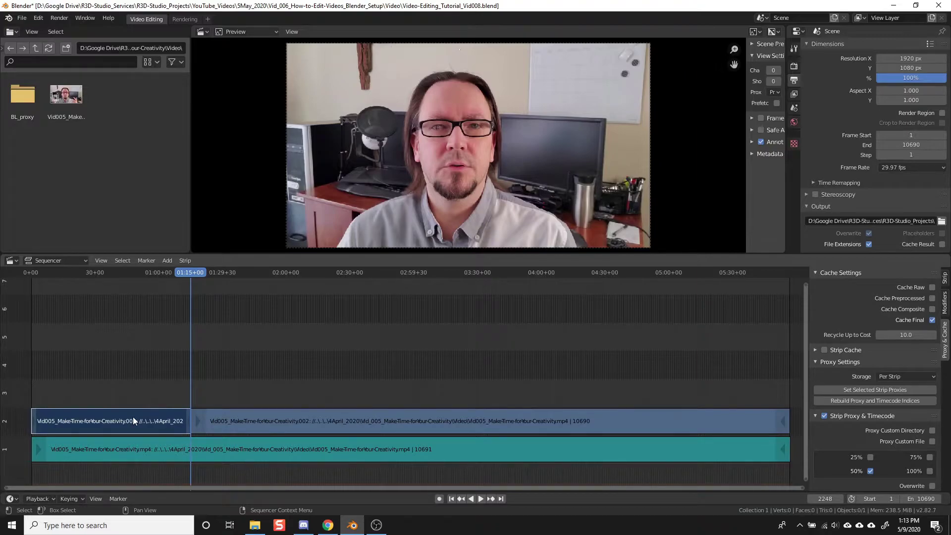
{"action": "key", "text": "ctrl+z"}
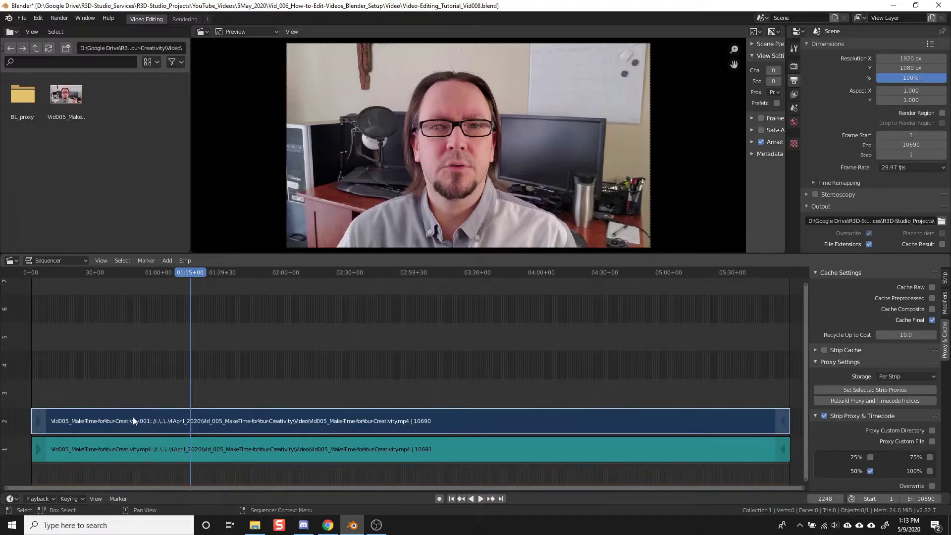
{"action": "left_click", "coordinate": [120, 450]}
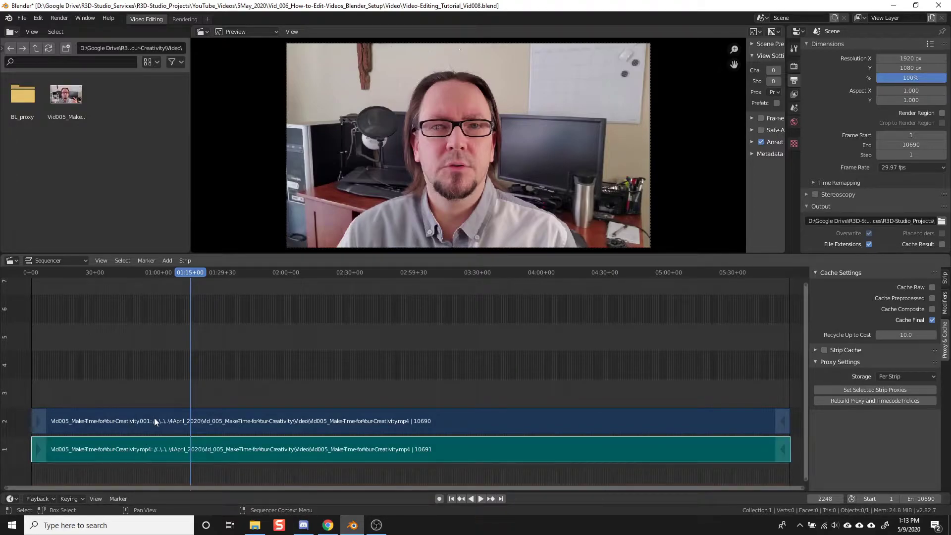
{"action": "key", "text": "k"}
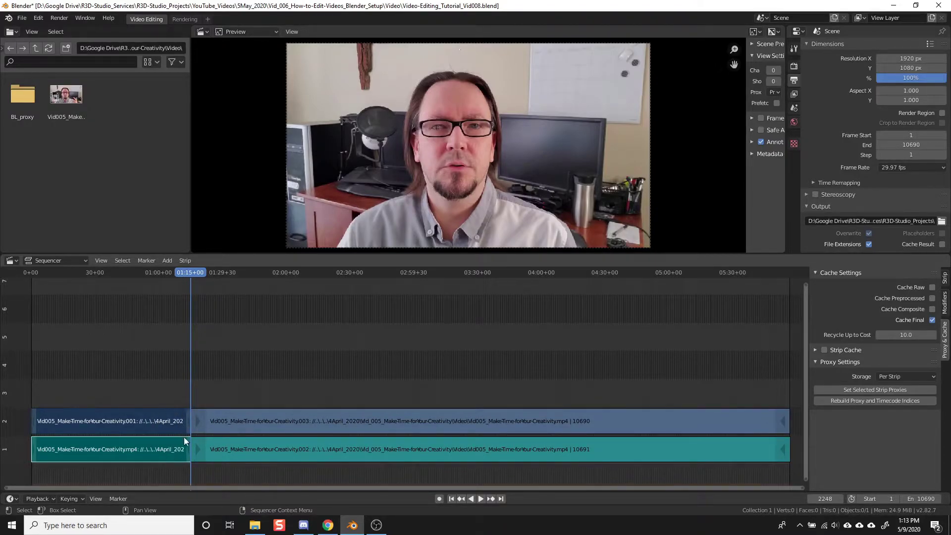
Move the first video and sound pieces together up to channels 5 and 4, starting just after the playhead.
{"action": "left_click", "coordinate": [117, 423], "text": "shift"}
{"action": "key", "text": "g"}
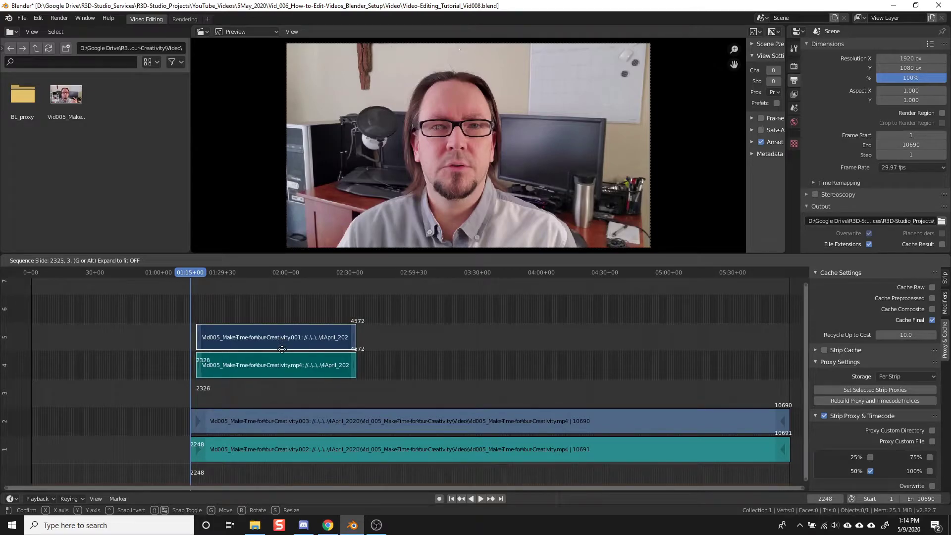
{"action": "left_click", "coordinate": [279, 348]}
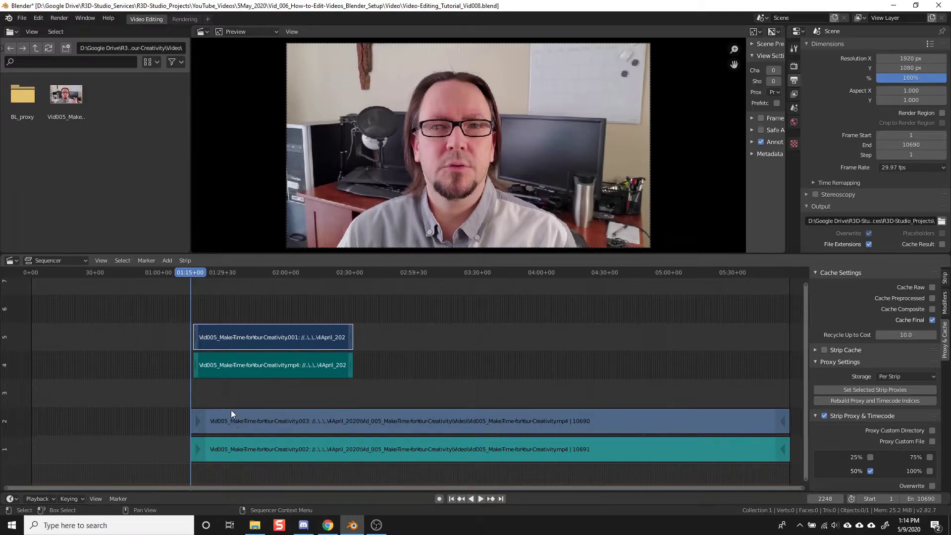
Play and scrub through the overlapping strips, leaving the playhead at frame 2263.
{"action": "left_click", "coordinate": [192, 271]}
{"action": "key", "text": "space"}
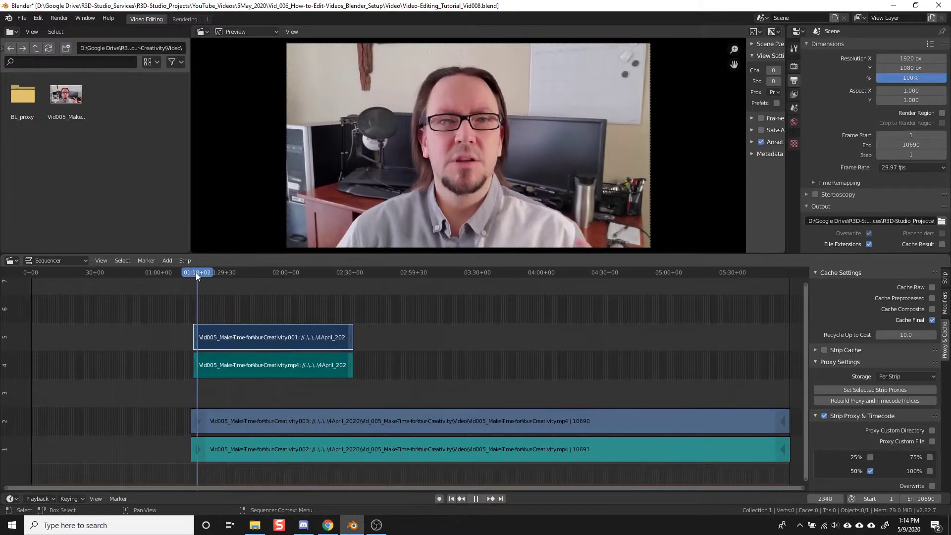
{"action": "left_click_drag", "start_coordinate": [192, 272], "coordinate": [212, 284]}
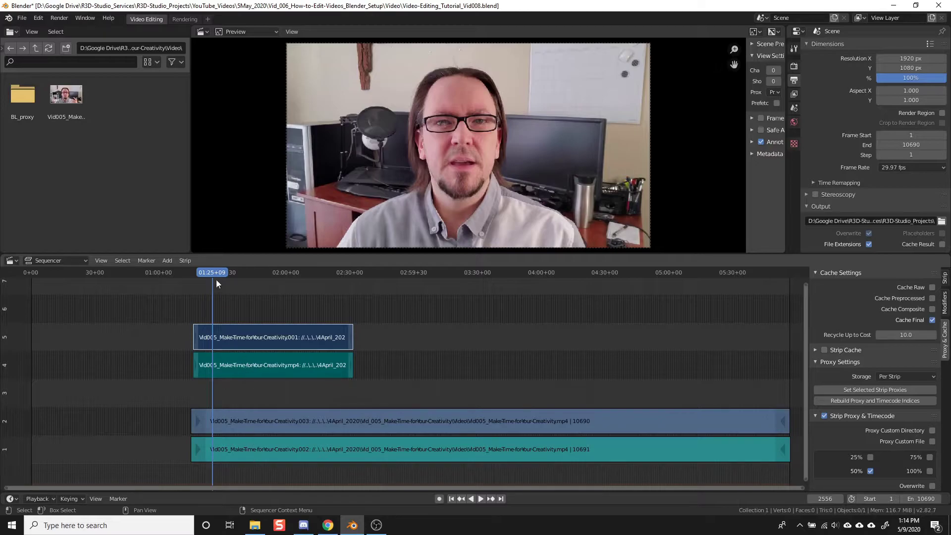
{"action": "left_click_drag", "start_coordinate": [213, 273], "coordinate": [191, 272]}
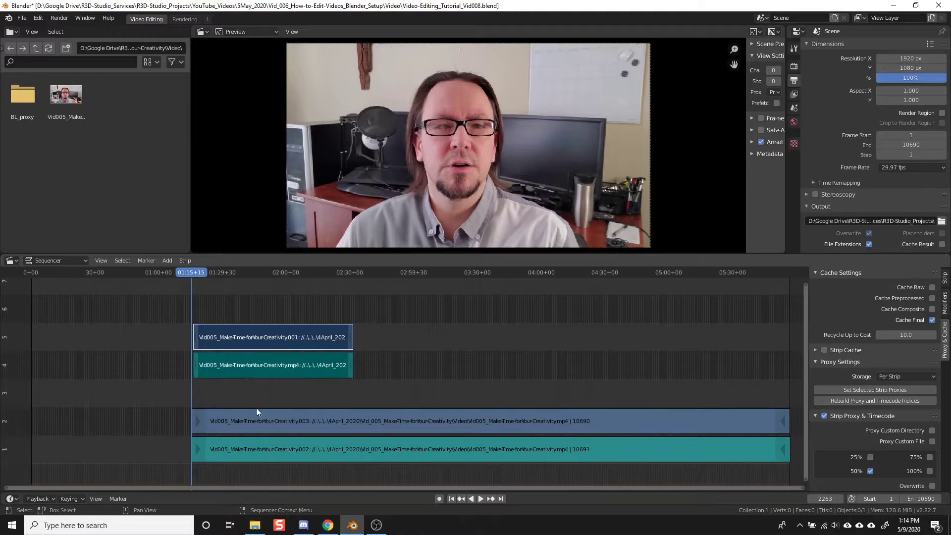
Show the strip properties and compare the settings of the sound strips and the channel 5 video strip.
{"action": "left_click", "coordinate": [258, 452]}
{"action": "left_click", "coordinate": [249, 364]}
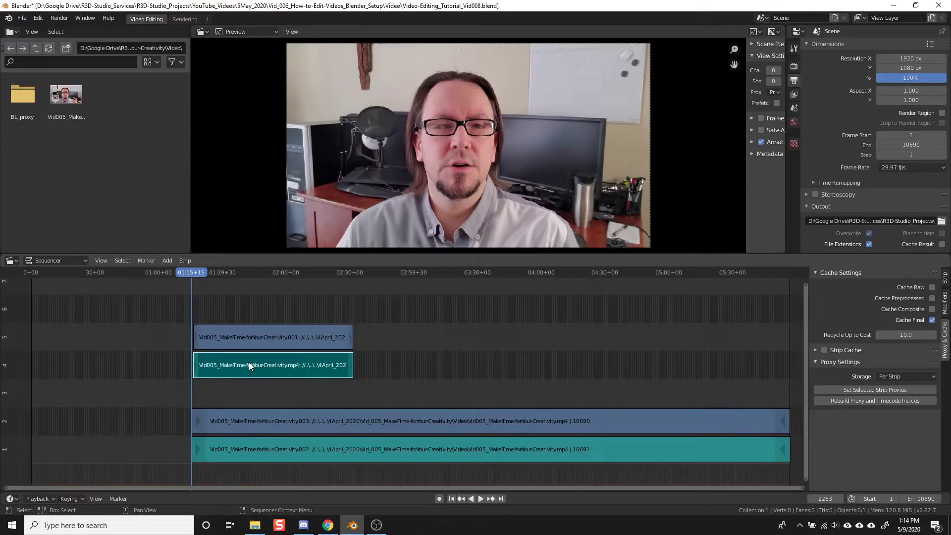
{"action": "left_click", "coordinate": [254, 451]}
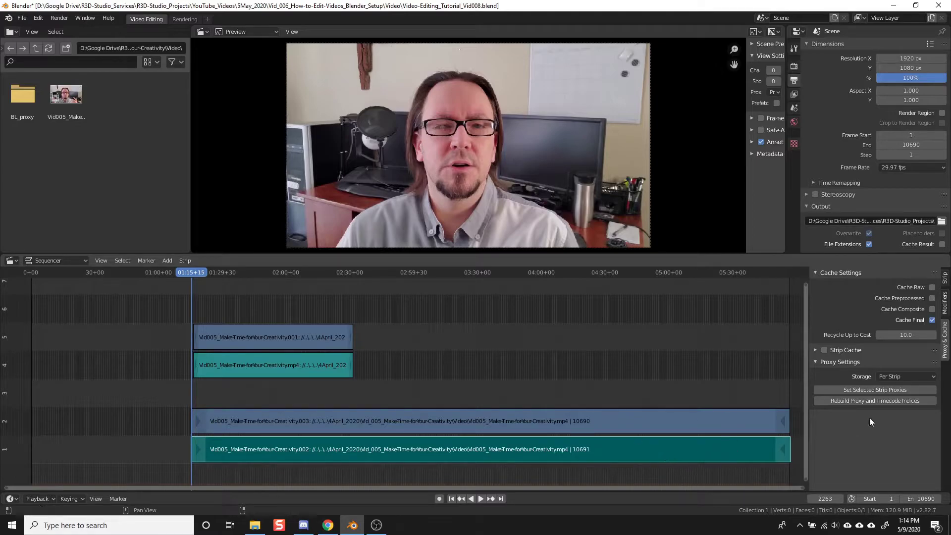
{"action": "left_click", "coordinate": [945, 280]}
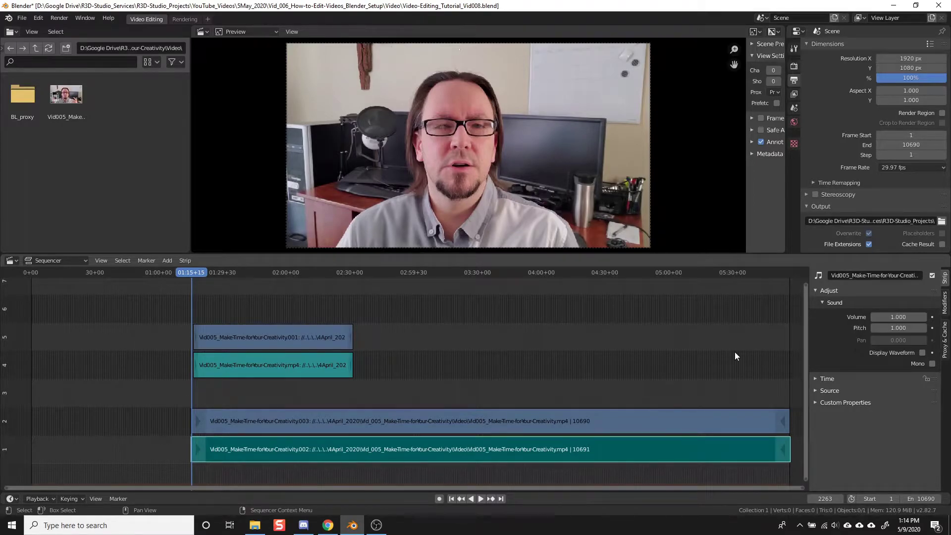
{"action": "left_click", "coordinate": [239, 365]}
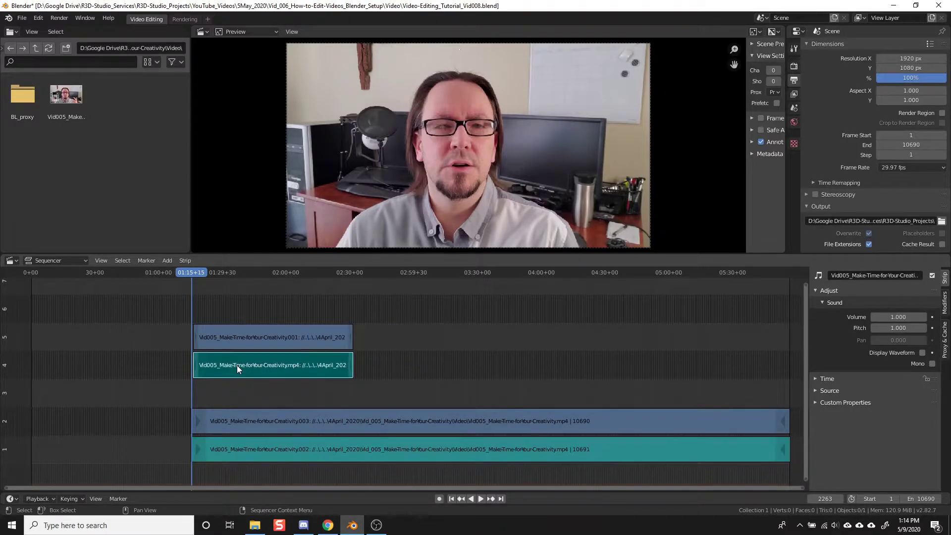
{"action": "left_click", "coordinate": [240, 340]}
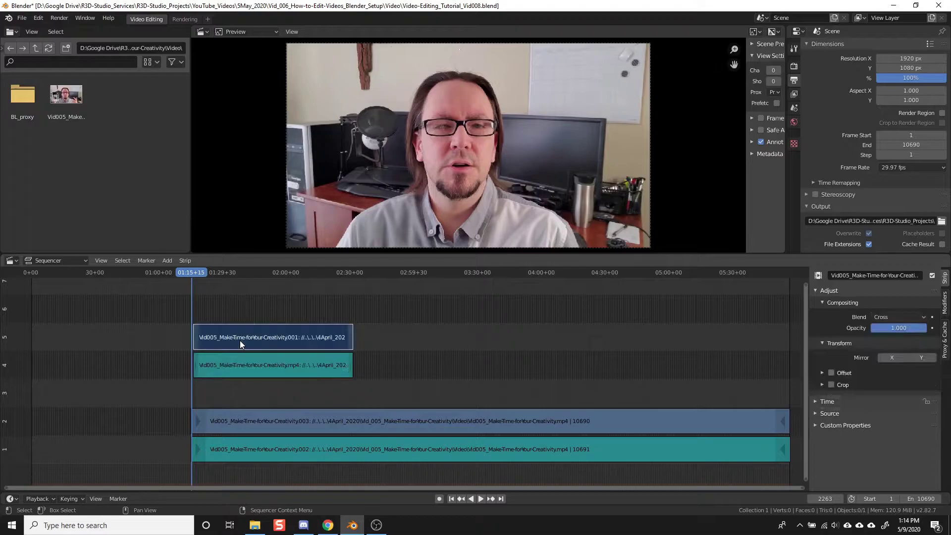
Slide the channel 4 and 5 strips to a later time together, and snap their start to the playhead at frame 2263.
{"action": "left_click", "coordinate": [239, 368]}
{"action": "left_click_drag", "start_coordinate": [244, 340], "coordinate": [277, 340]}
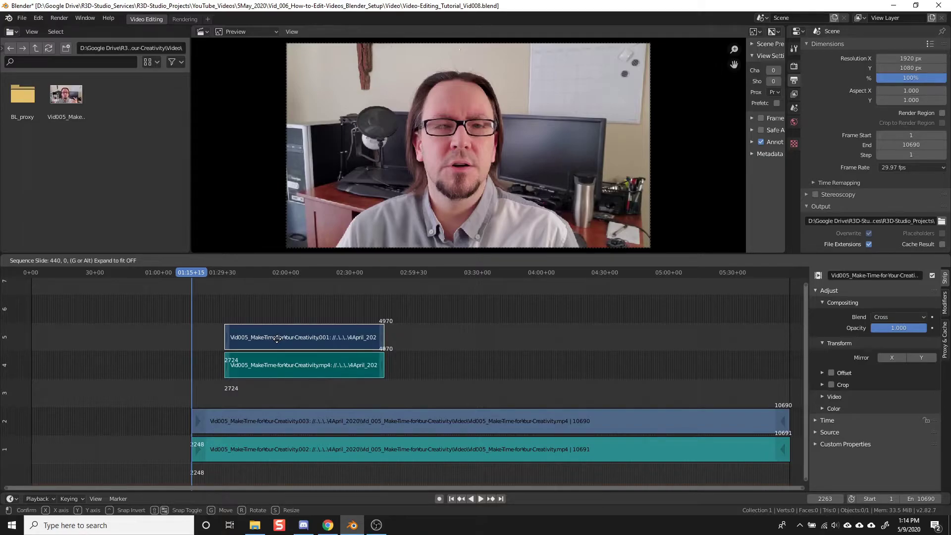
{"action": "mouse_move", "coordinate": [277, 339]}
{"action": "left_mouse_down"}
{"action": "mouse_move", "coordinate": [186, 364]}
{"action": "mouse_move", "coordinate": [149, 415]}
{"action": "mouse_move", "coordinate": [83, 413]}
{"action": "mouse_move", "coordinate": [89, 384]}
{"action": "mouse_move", "coordinate": [144, 329]}
{"action": "mouse_move", "coordinate": [275, 337]}
{"action": "left_mouse_up"}
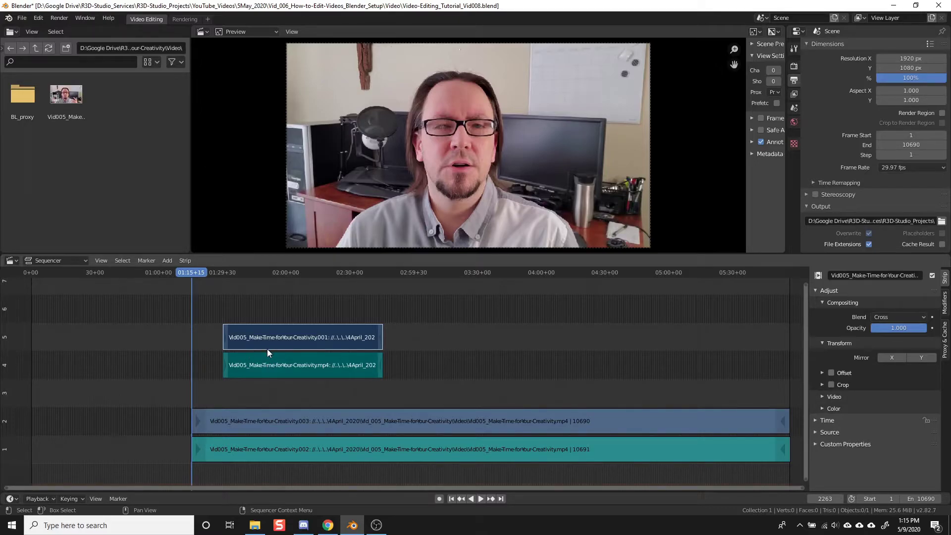
{"action": "key", "text": "shift+s"}
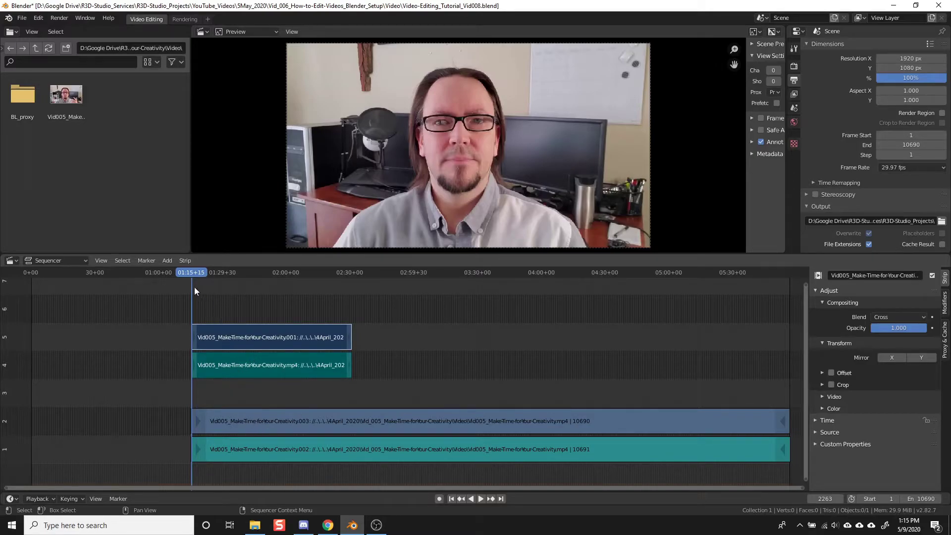
Cut the channel 1 and 2 strips at frame 5384 and snap their earlier pieces to frame 1.
{"action": "left_click_drag", "start_coordinate": [189, 272], "coordinate": [413, 288]}
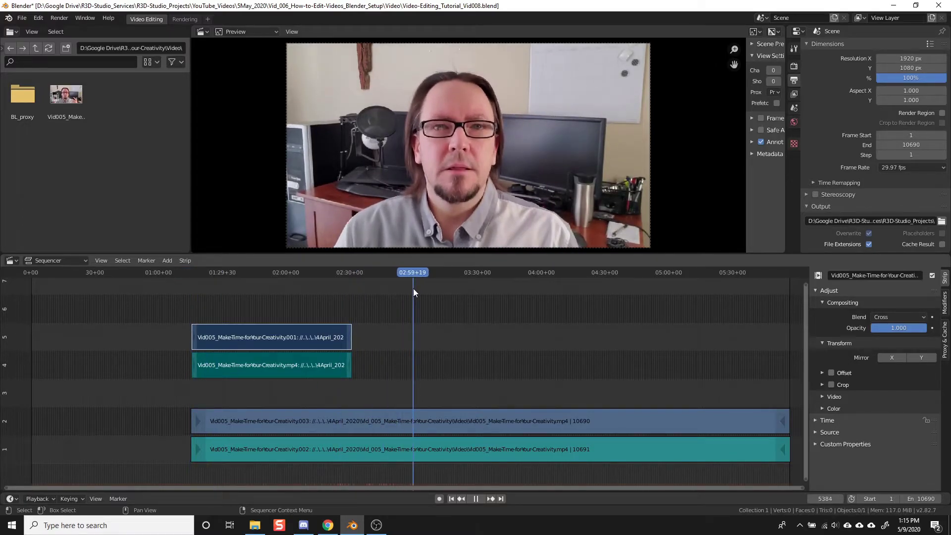
{"action": "left_click", "coordinate": [371, 422]}
{"action": "left_click", "coordinate": [366, 448]}
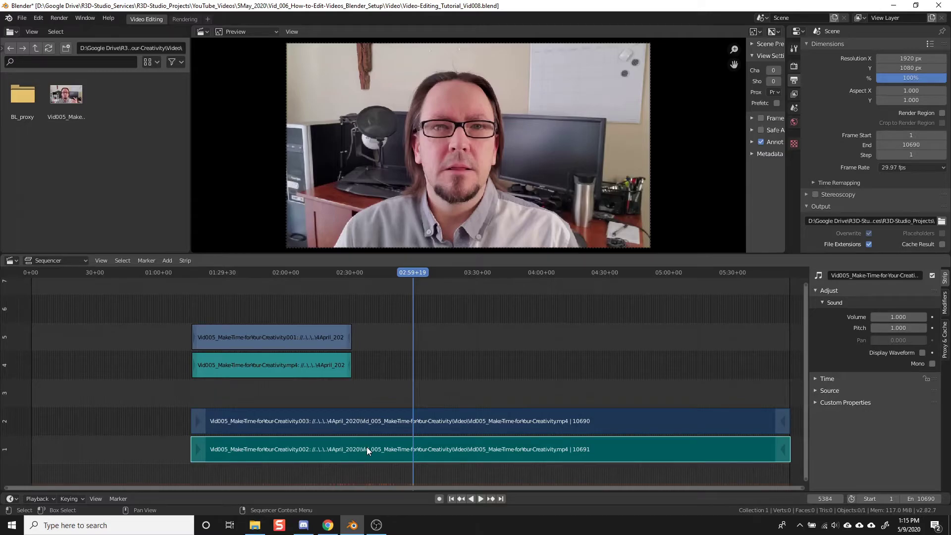
{"action": "key", "text": "k"}
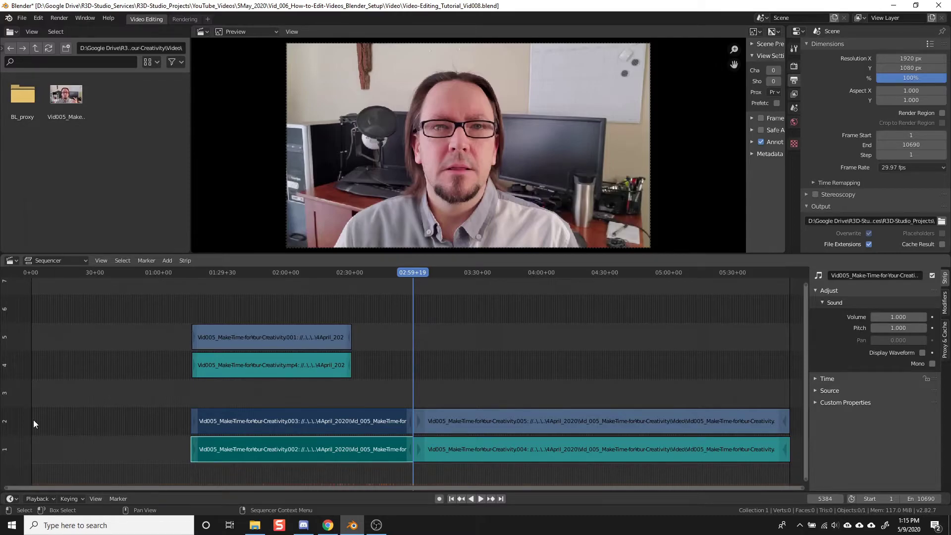
{"action": "left_click", "coordinate": [451, 499]}
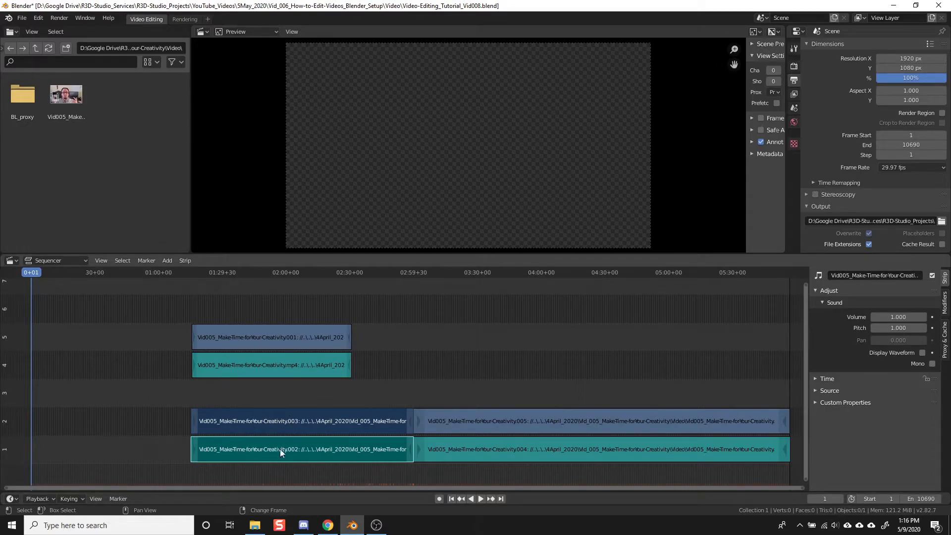
{"action": "key", "text": "shift+s"}
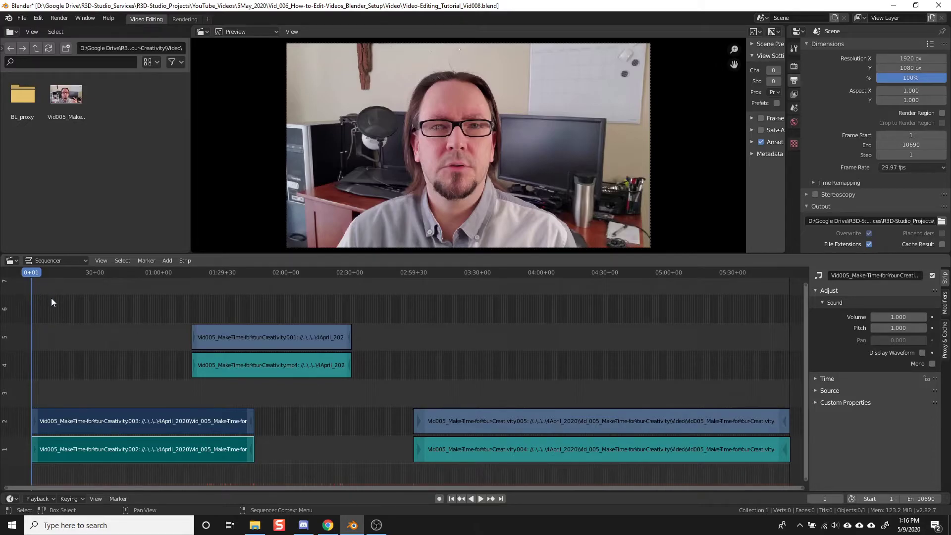
Jump the playhead forward and back through the strips' start and end points to check the edit positions.
{"action": "key", "text": "Page_Up"}
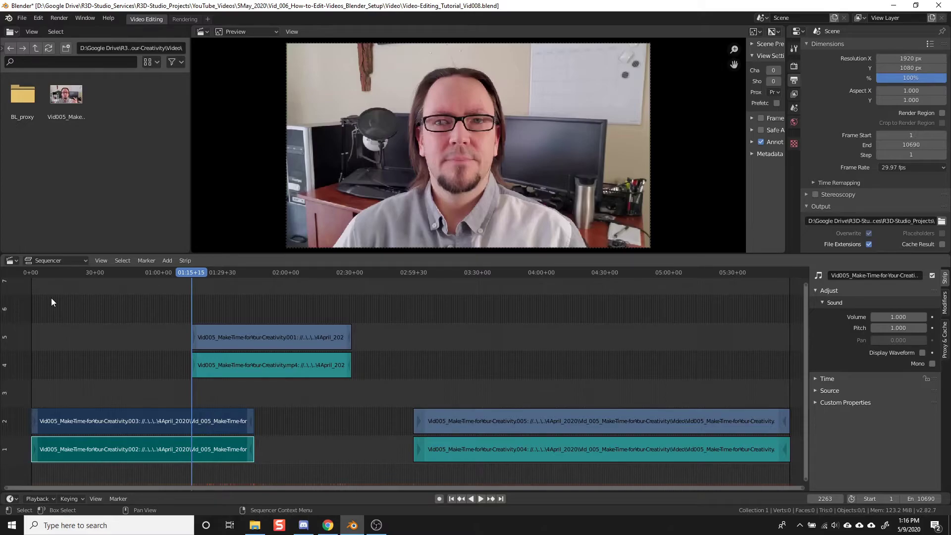
{"action": "key", "text": "Page_Up"}
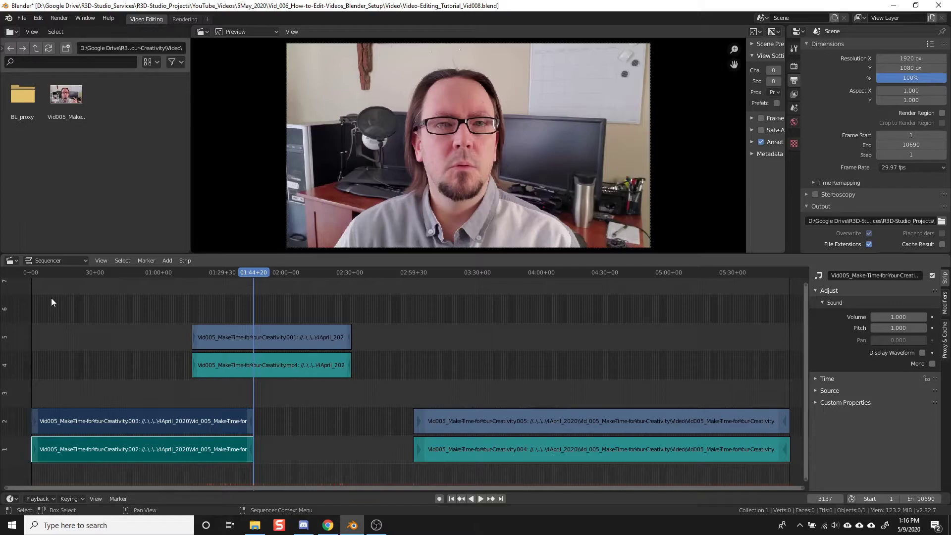
{"action": "key", "text": "Page_Up"}
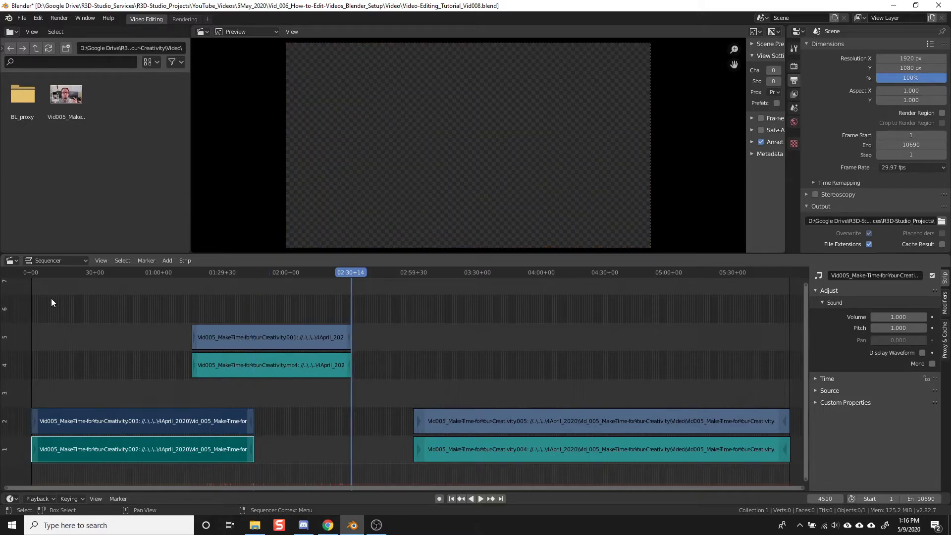
{"action": "key", "text": "Page_Up"}
{"action": "key", "text": "Page_Down"}
{"action": "key", "text": "Page_Up"}
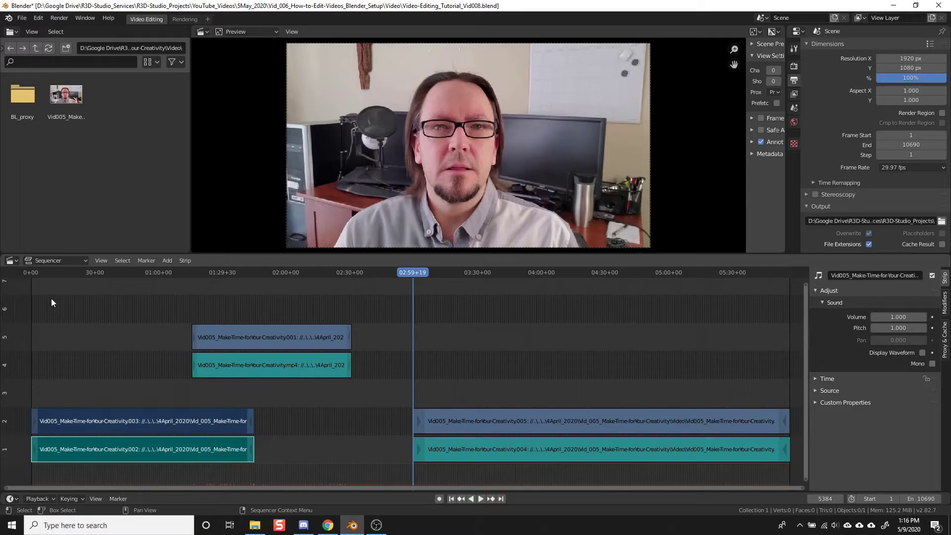
{"action": "key", "text": "Page_Up"}
{"action": "key", "text": "Page_Down"}
{"action": "key", "text": "Page_Down"}
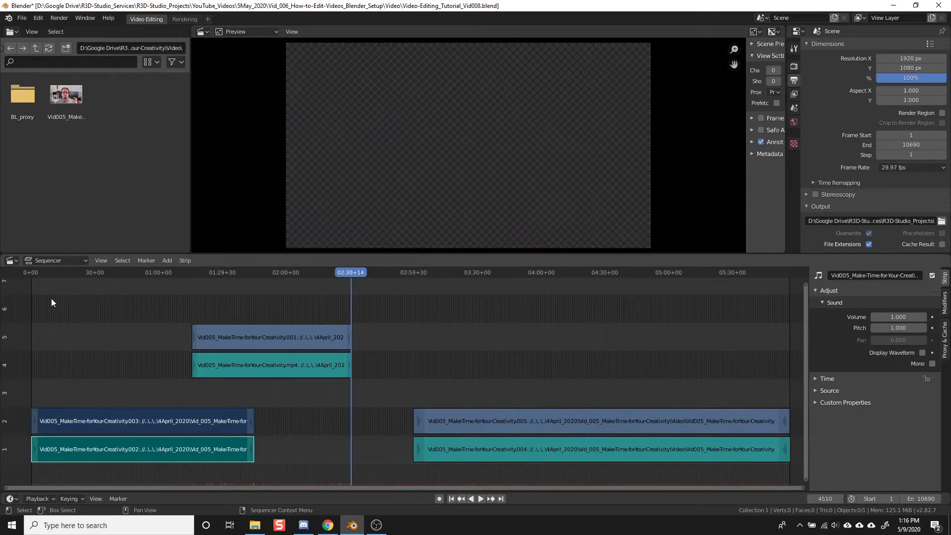
{"action": "key", "text": "Page_Up"}
{"action": "key", "text": "Page_Up"}
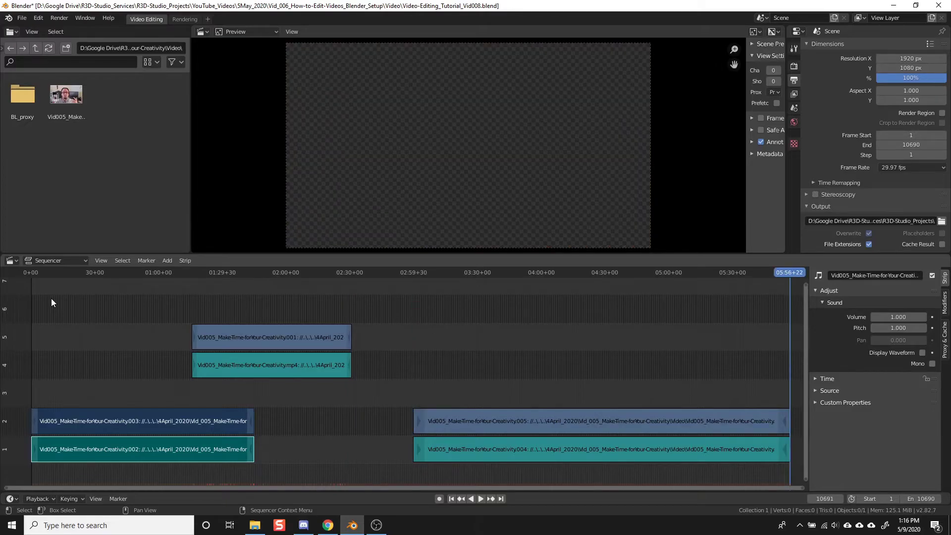
Snap the channel 4 and 5 strips to frame 3137, at the end of the first strips on channels 1 and 2.
{"action": "key", "text": "Page_Down"}
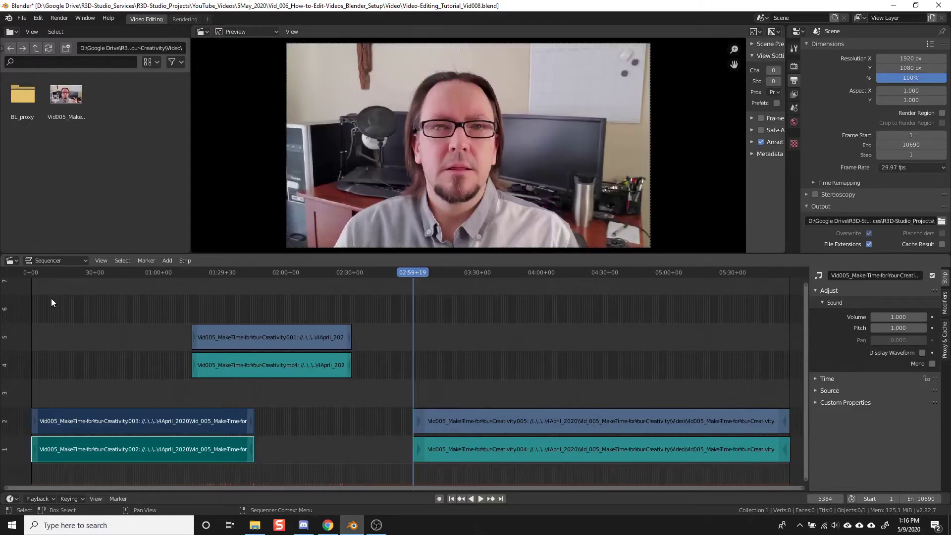
{"action": "key", "text": "Page_Down"}
{"action": "key", "text": "Page_Down"}
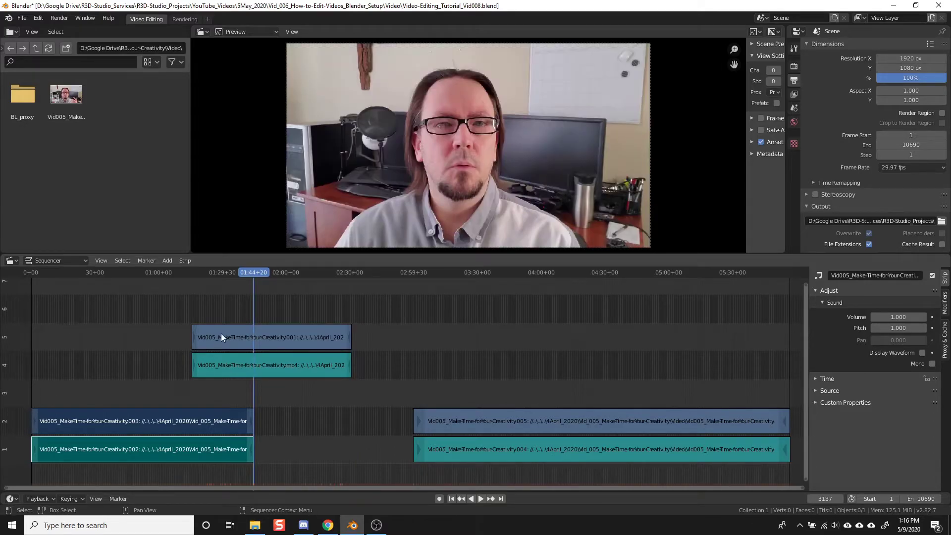
{"action": "left_click", "coordinate": [222, 369]}
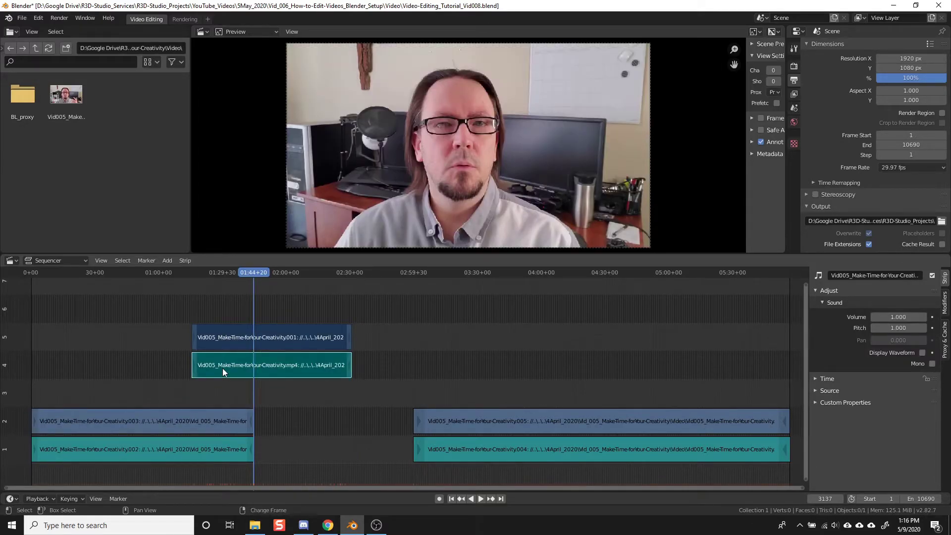
{"action": "key", "text": "shift+s"}
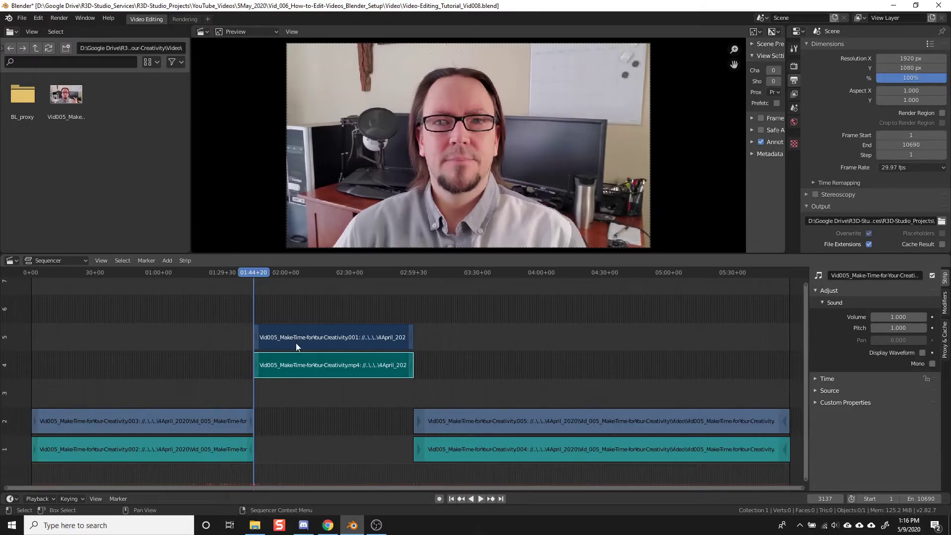
Try moving the channel 4 and 5 strips straight down into the gap on channels 1 and 2, undoing the first move and repeating it.
{"action": "left_click_drag", "start_coordinate": [292, 343], "coordinate": [296, 417]}
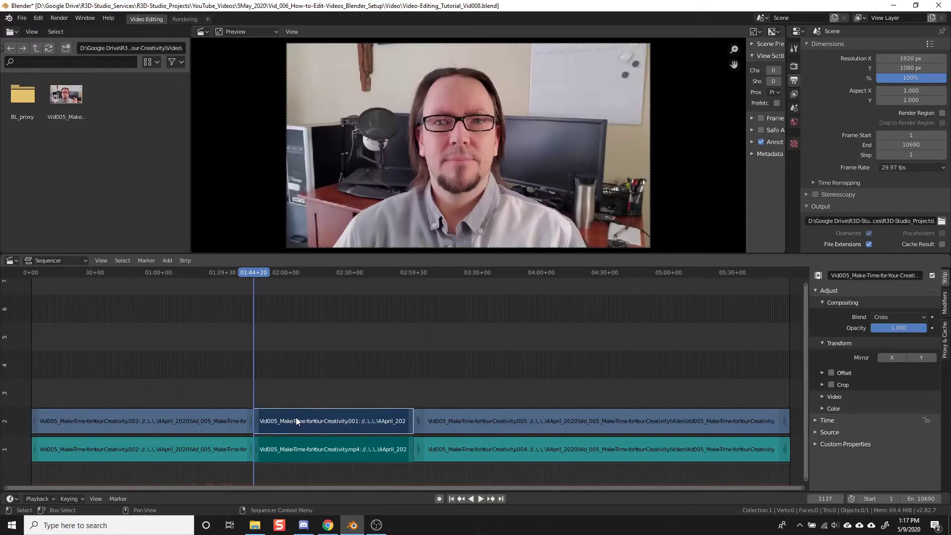
{"action": "key", "text": "ctrl+z"}
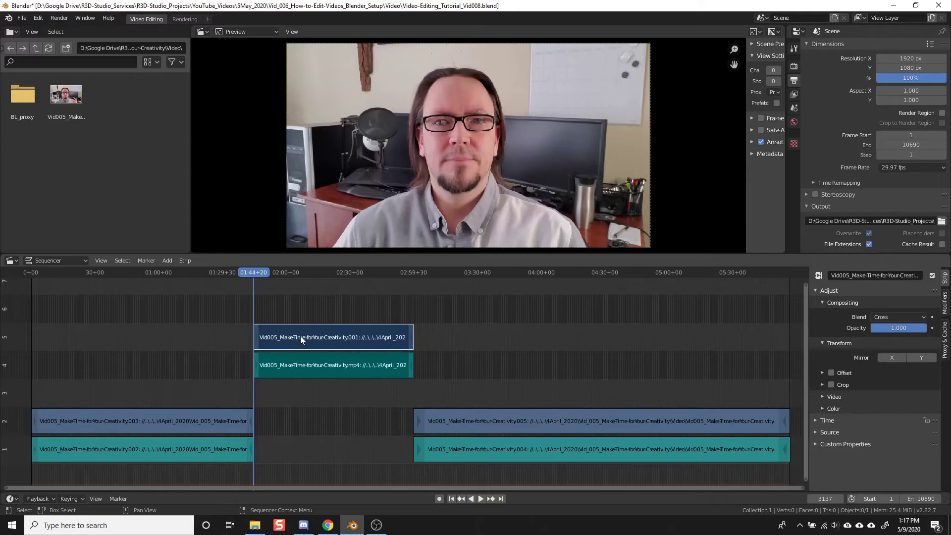
{"action": "left_click_drag", "start_coordinate": [300, 338], "coordinate": [310, 411]}
{"action": "key", "text": "y"}
Try sliding the middle strips on channels 1 and 2 earlier, over the end of the first strips.
{"action": "key", "text": "g"}
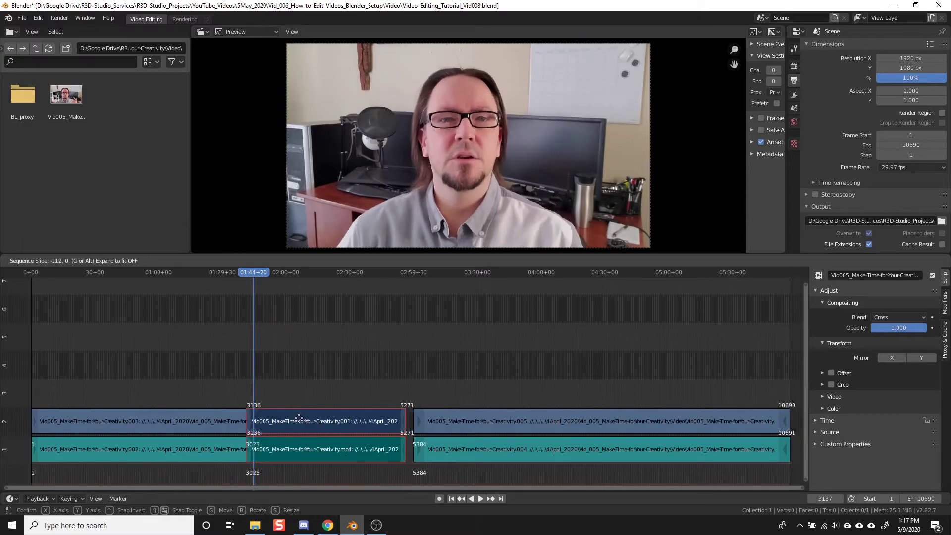
{"action": "key", "text": "Escape"}
{"action": "key", "text": "g"}
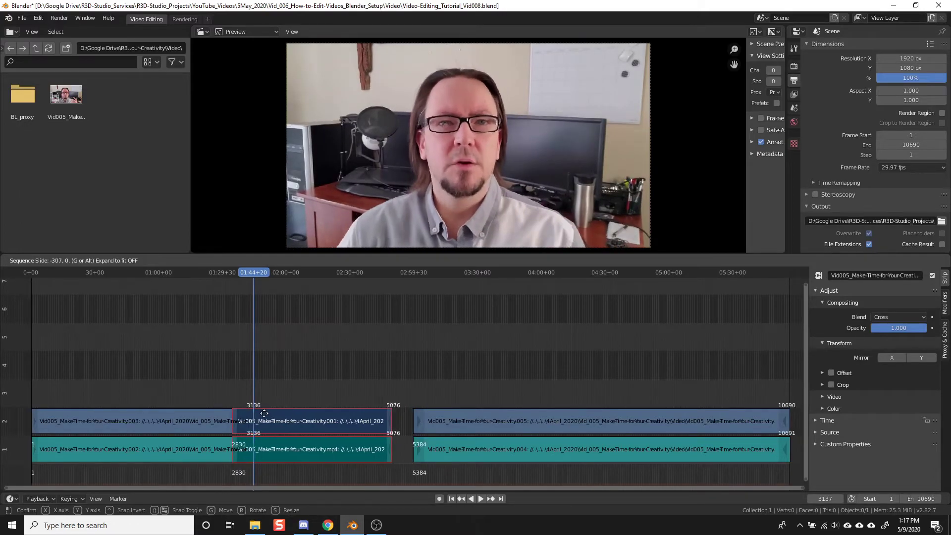
{"action": "left_click", "coordinate": [282, 414]}
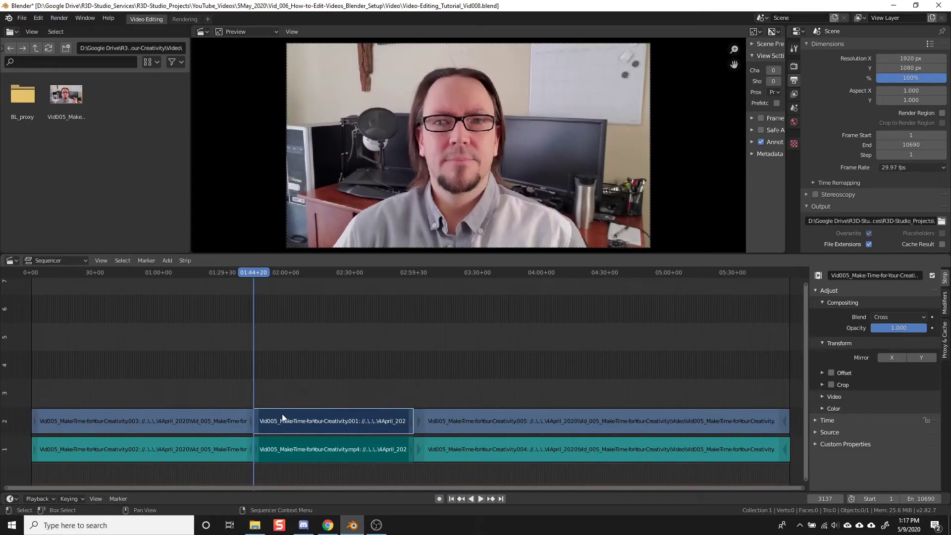
Move the middle video and sound strips from channels 1 and 2 back up to channels 4 and 5.
{"action": "key", "text": "g"}
{"action": "left_click", "coordinate": [311, 416]}
{"action": "key", "text": "g"}
{"action": "left_click", "coordinate": [329, 372]}
Slide the channel 4 and 5 strips along the time axis only, and snap their start to the playhead at frame 3137.
{"action": "key", "text": "g"}
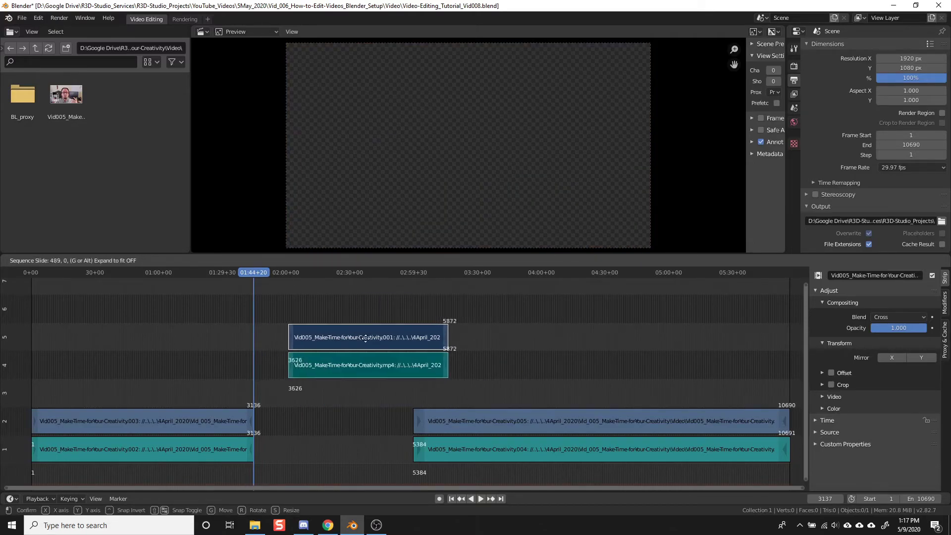
{"action": "key", "text": "x"}
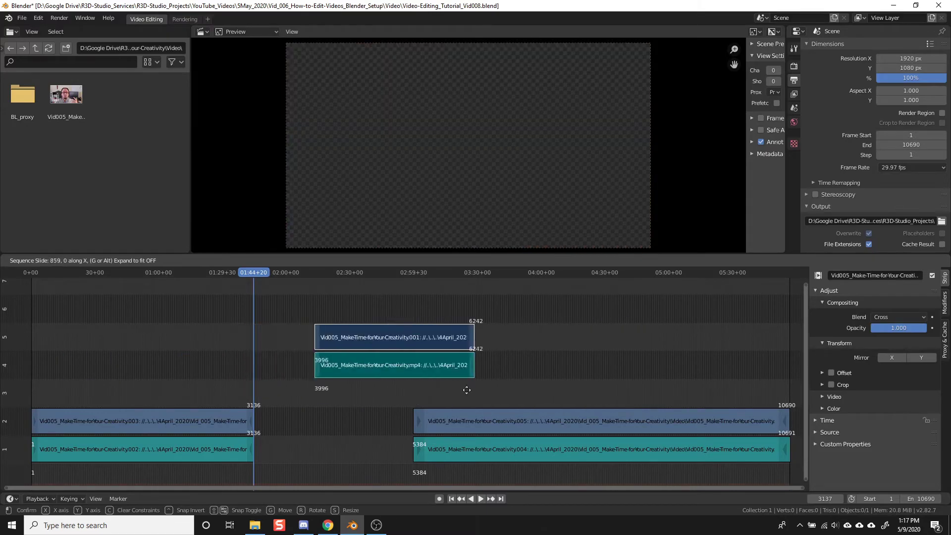
{"action": "left_click", "coordinate": [337, 401]}
{"action": "key", "text": "shift+s"}
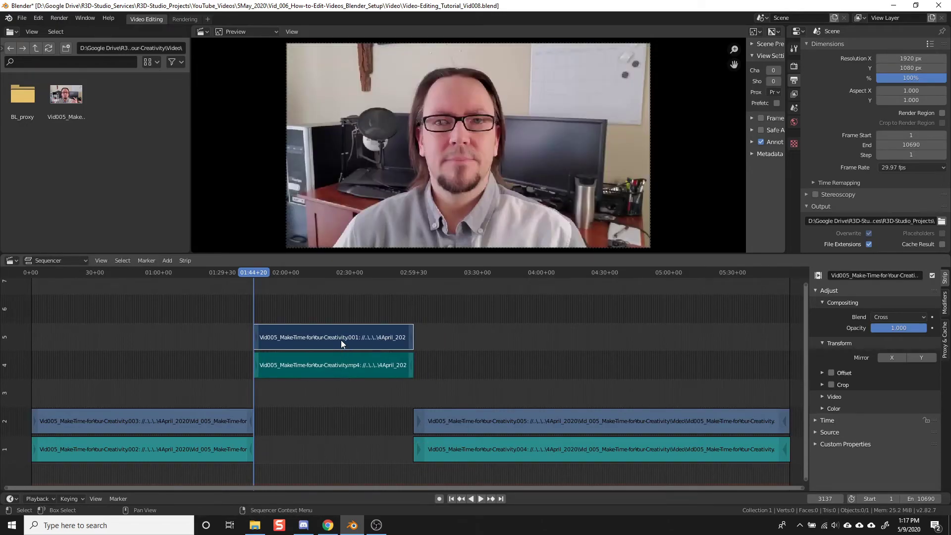
Move the channel 4 and 5 strips down to channels 1 and 2, constrained to the Y axis, filling the gap from frame 3137.
{"action": "key", "text": "g"}
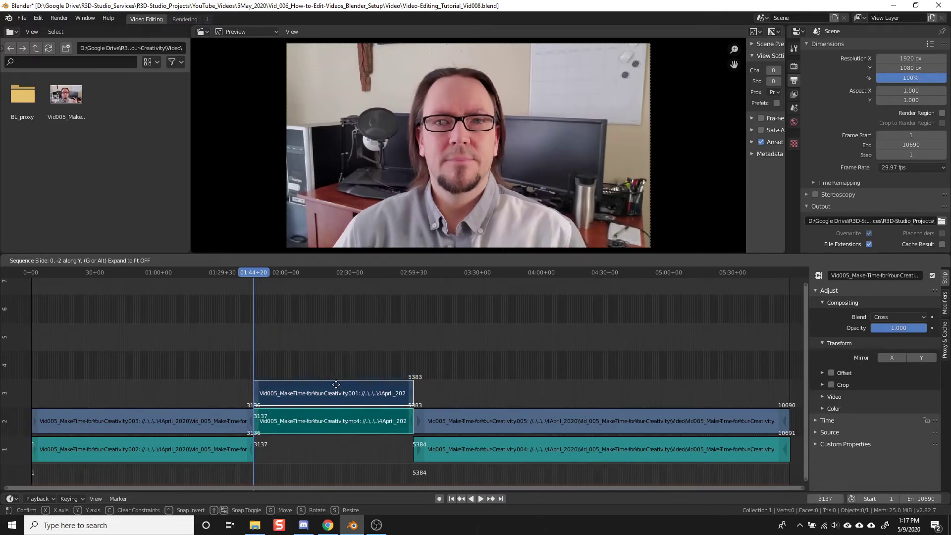
{"action": "left_click", "coordinate": [332, 412]}
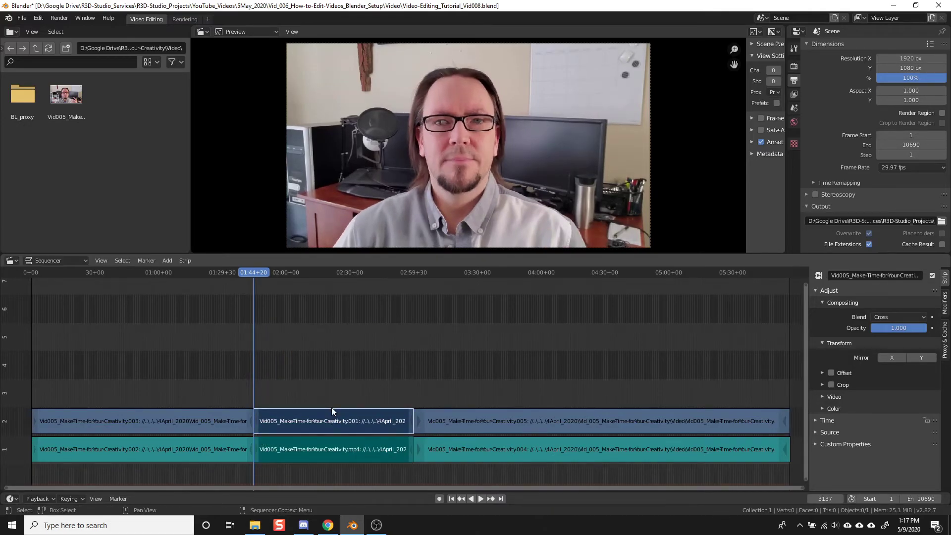
Play the timeline across the joins at both ends of the middle strips to check the transitions, and stop playback.
{"action": "left_click_drag", "start_coordinate": [253, 273], "coordinate": [243, 271]}
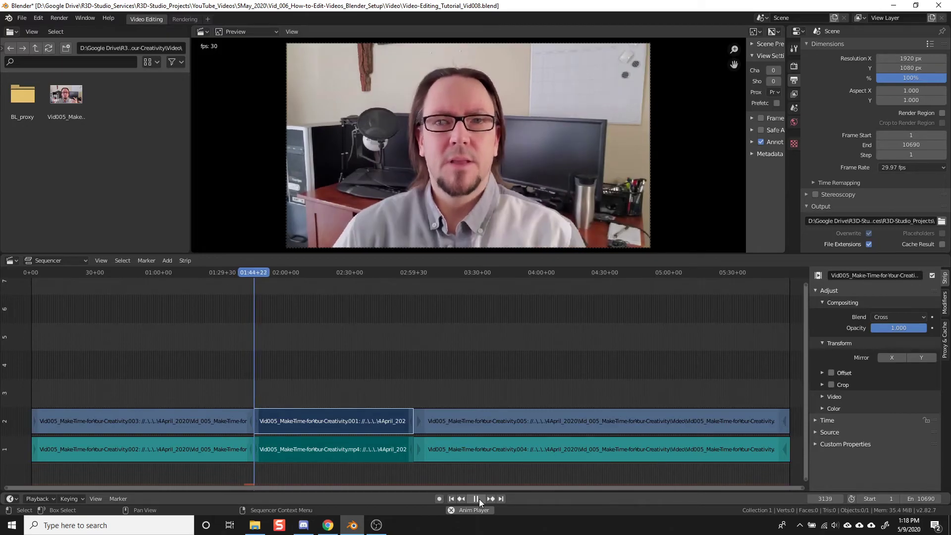
{"action": "left_click", "coordinate": [395, 272]}
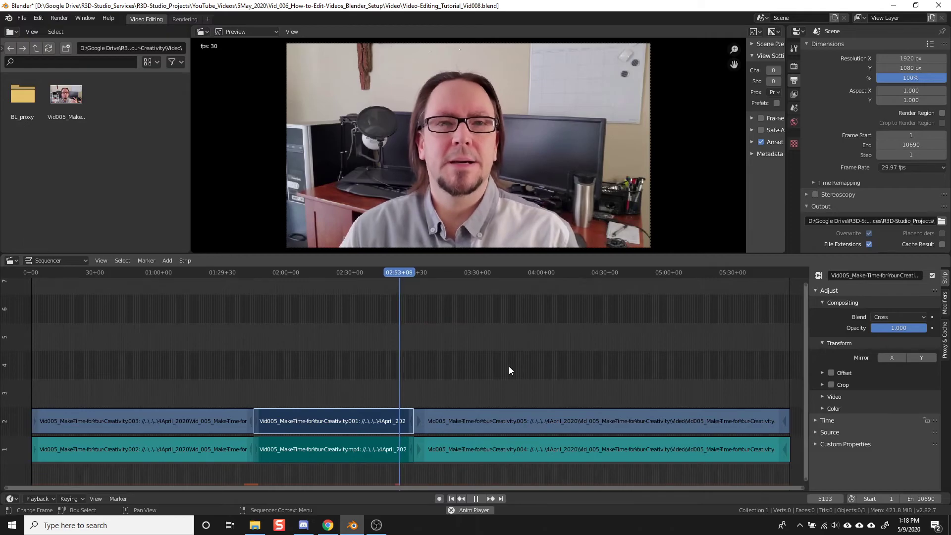
{"action": "left_click", "coordinate": [476, 498]}
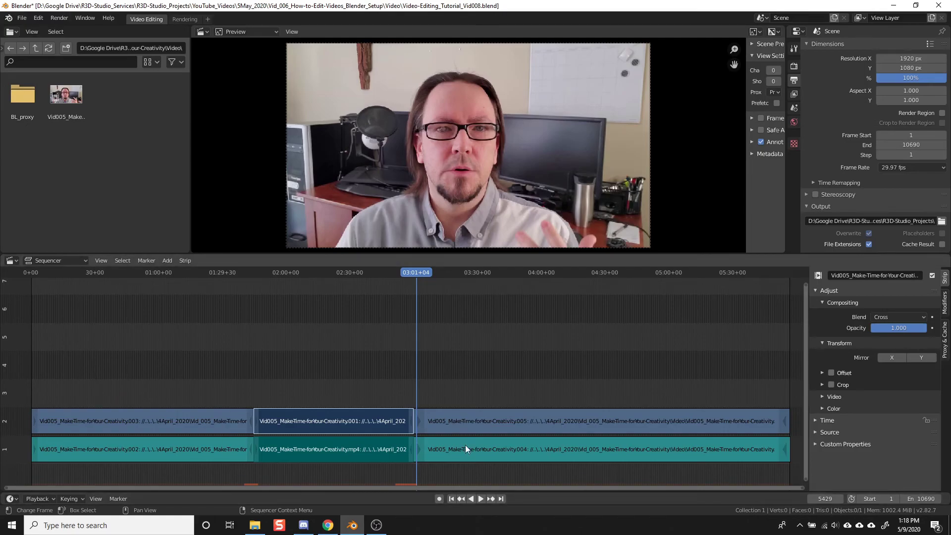